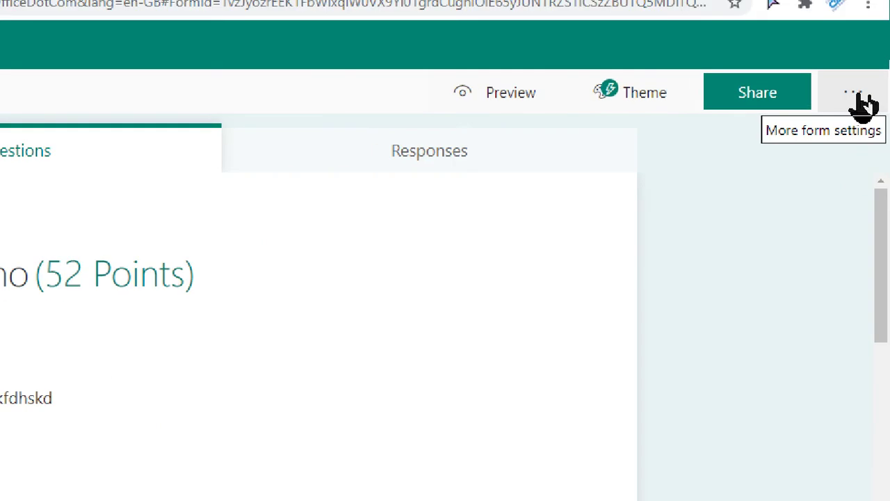
Step: In the form settings, enable Record name and One response per person for respondents within the organisation
click(862, 104)
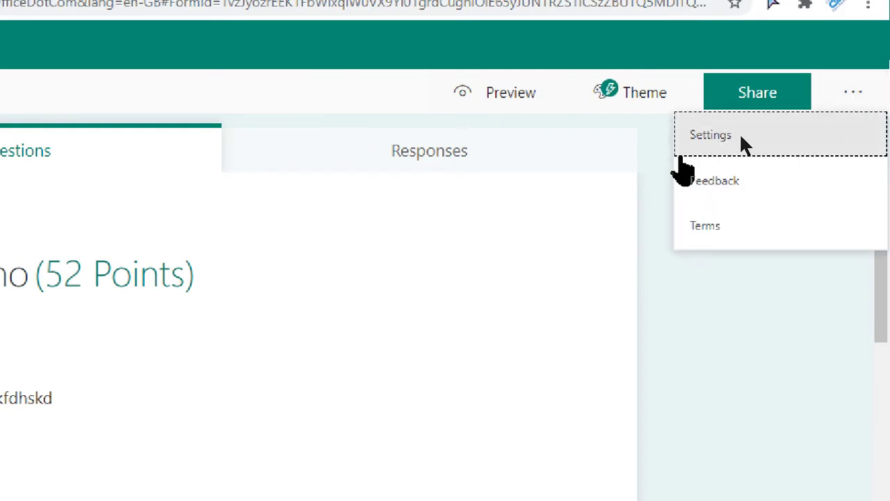
click(713, 139)
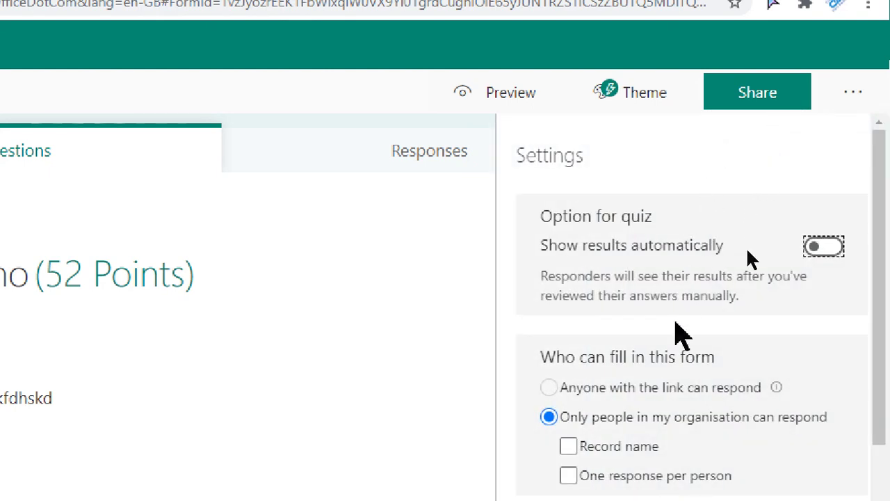
scroll(673, 382, down, 1)
scroll(672, 376, down, 2)
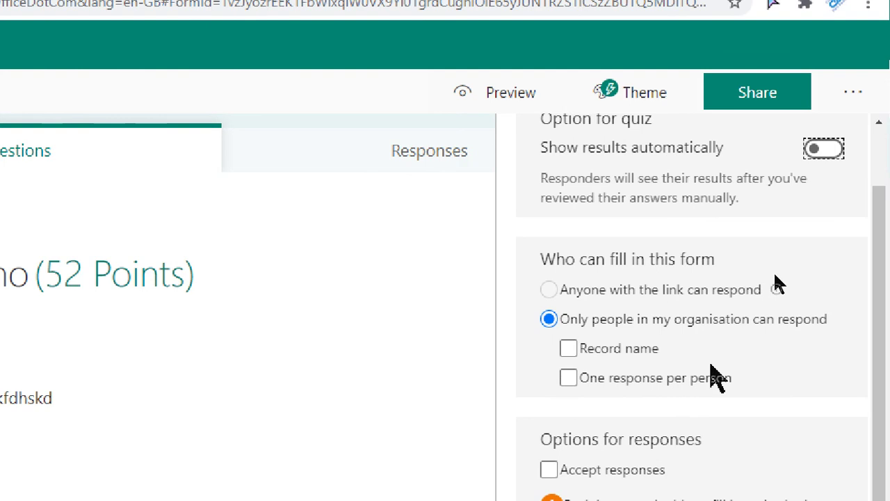
mouse_move(783, 292)
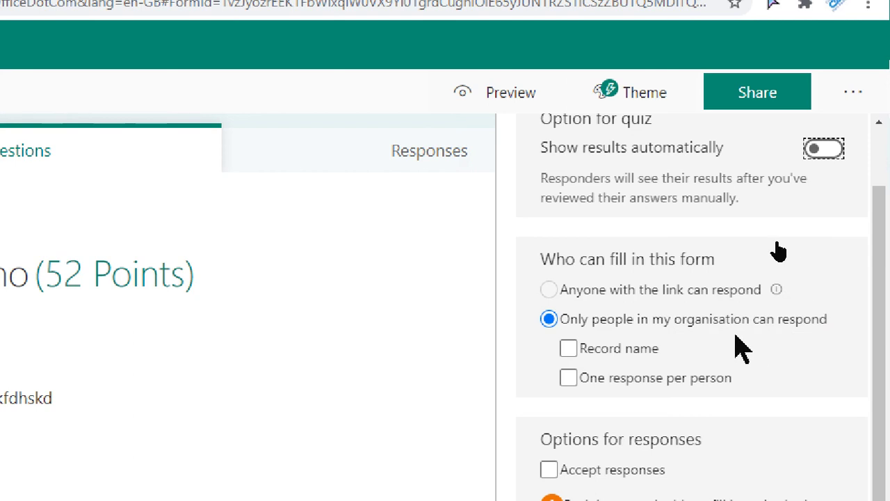
mouse_move(716, 298)
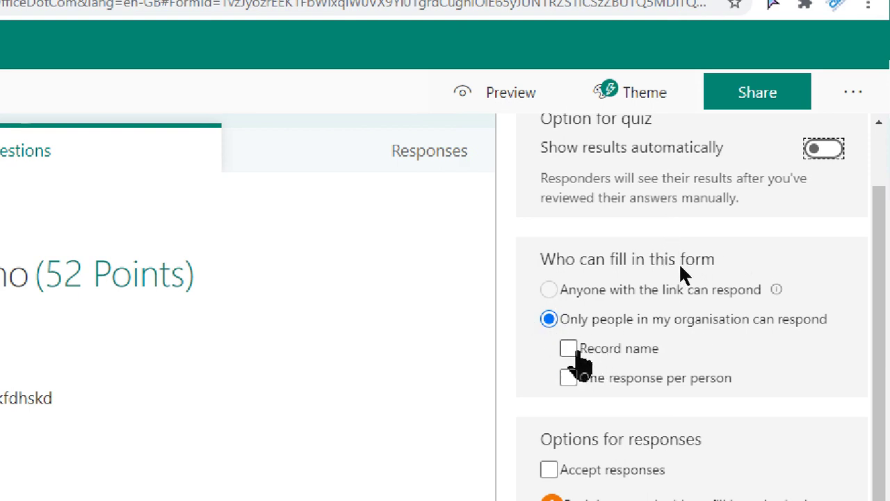
click(568, 349)
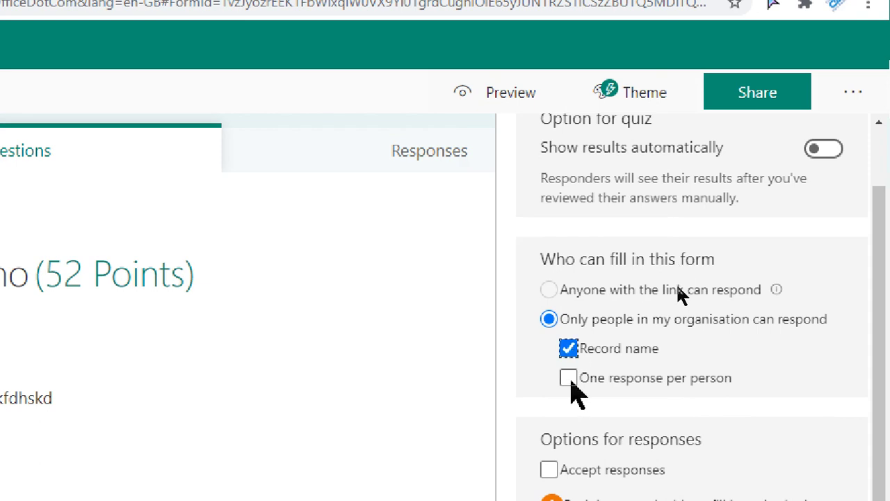
click(568, 377)
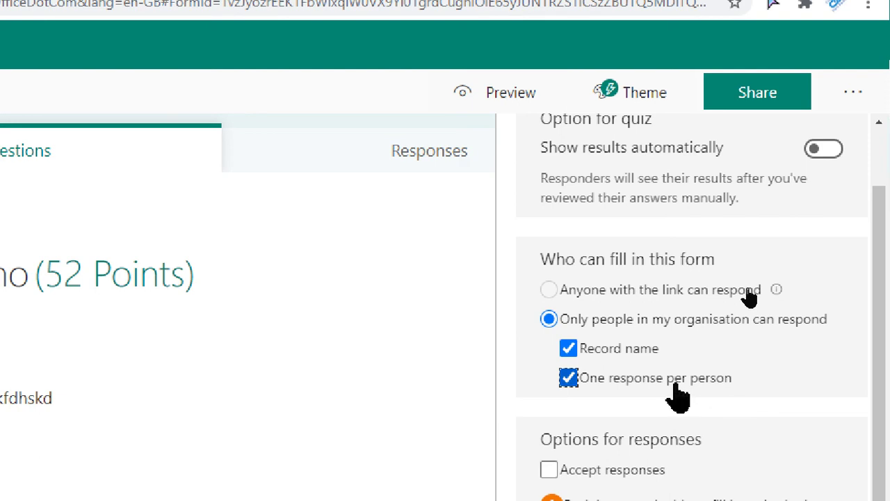
Step: Turn on Accept responses and clear the Start date and End date options
scroll(749, 297, down, 2)
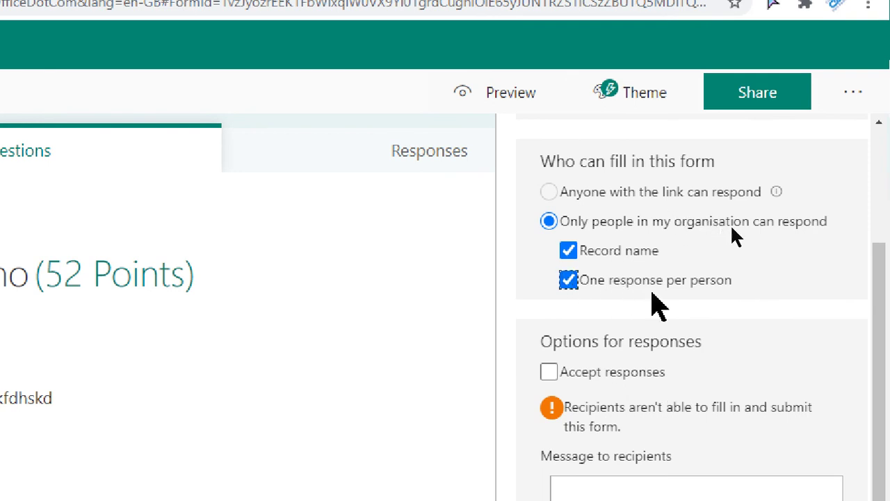
scroll(730, 224, down, 2)
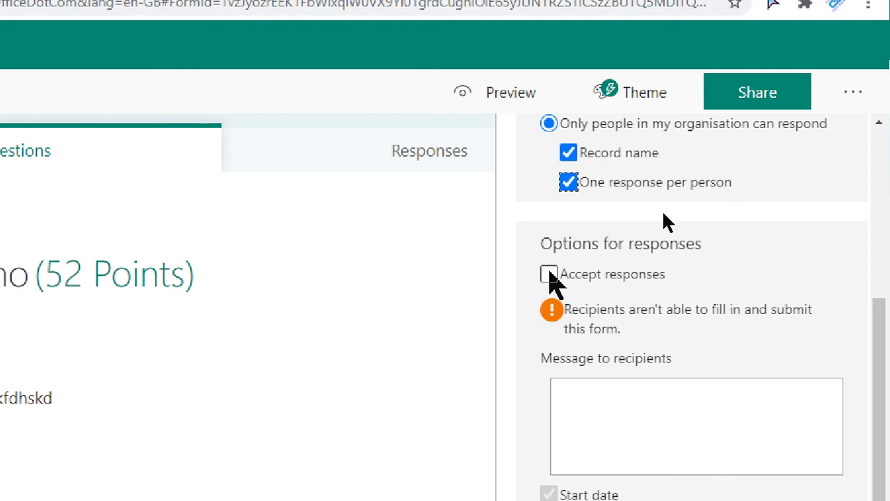
click(550, 274)
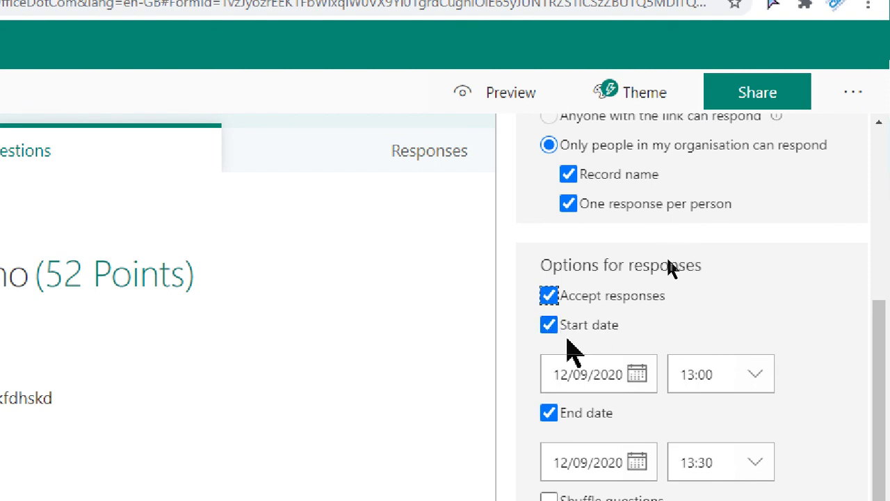
click(548, 325)
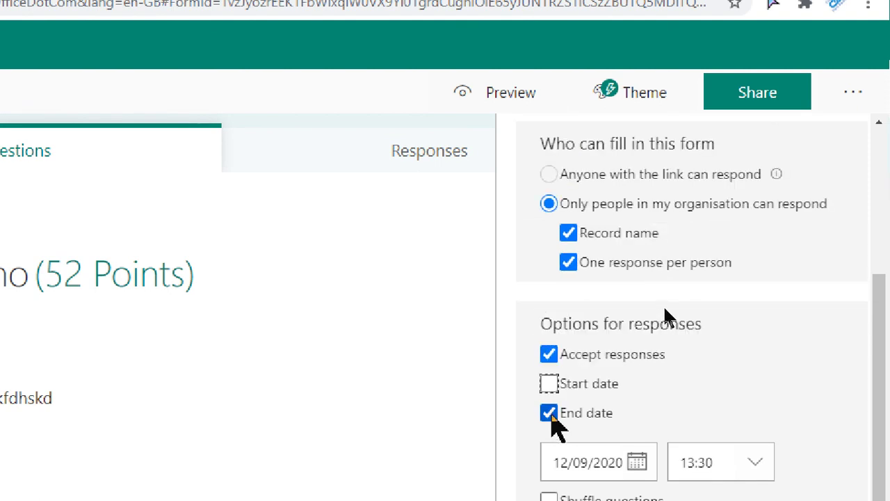
click(550, 414)
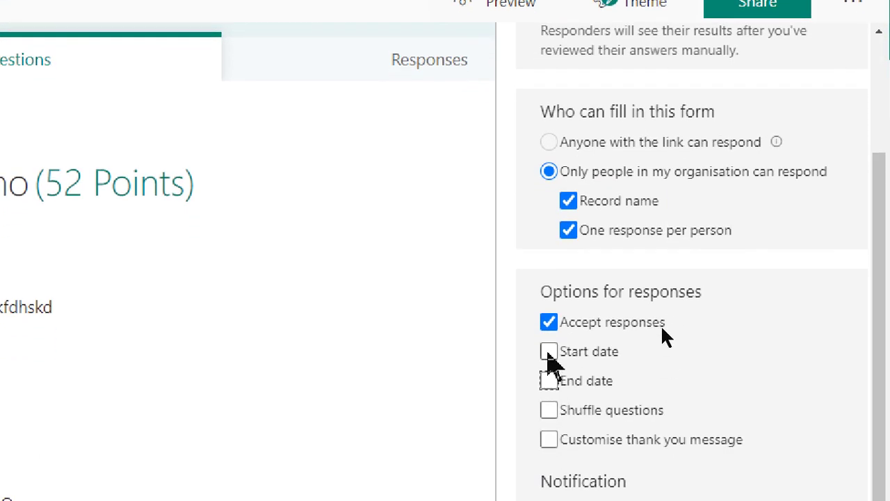
Step: Enable a start date for responses and set it to 12/09/2020 at 13:00
click(548, 351)
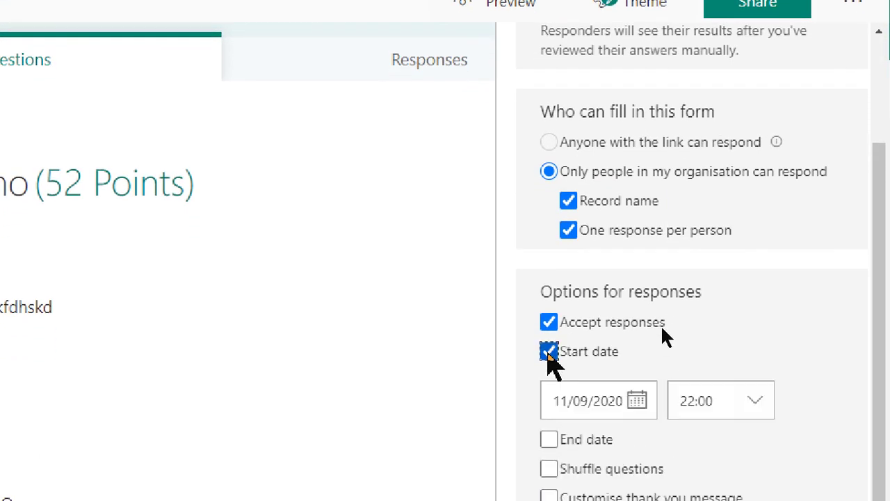
click(645, 403)
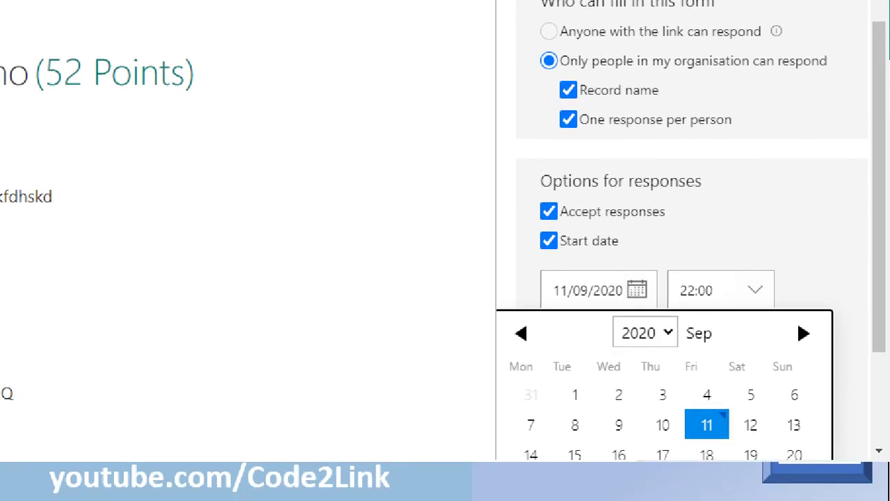
click(751, 427)
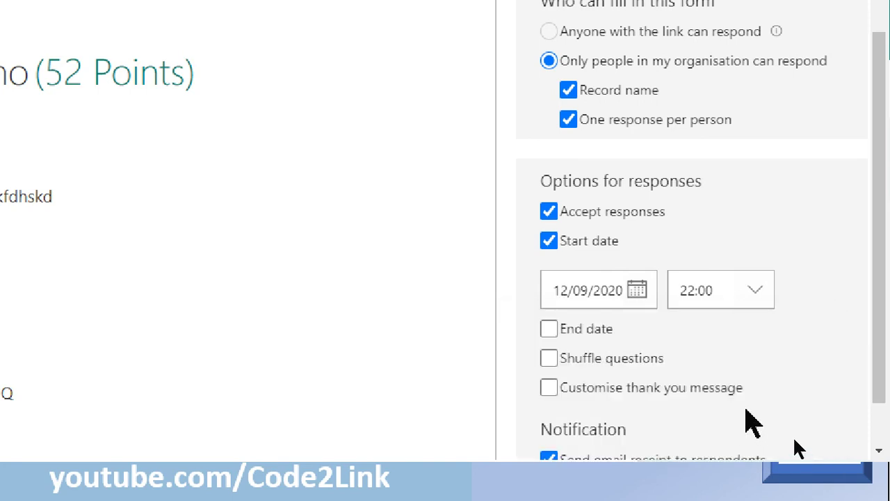
click(756, 291)
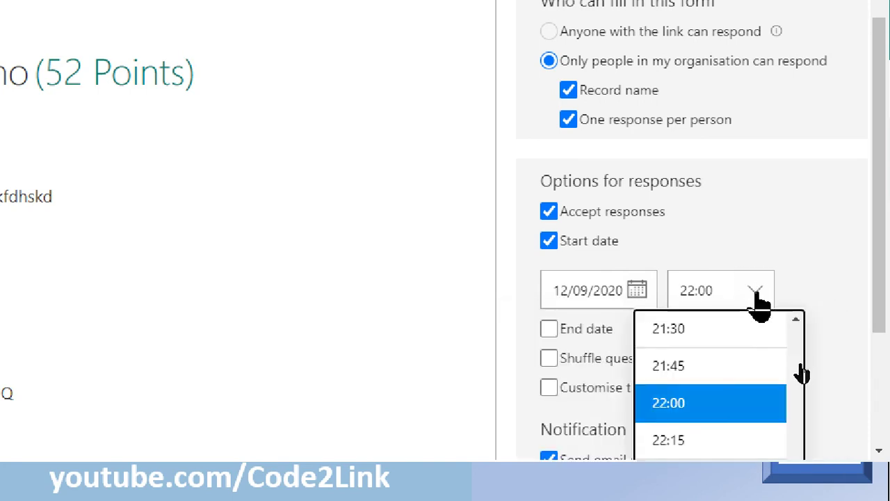
scroll(730, 362, up, 7)
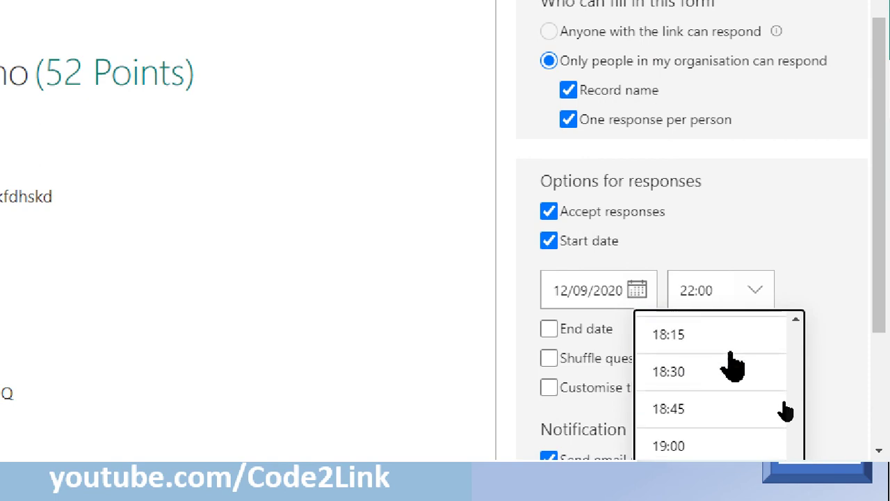
scroll(784, 406, up, 7)
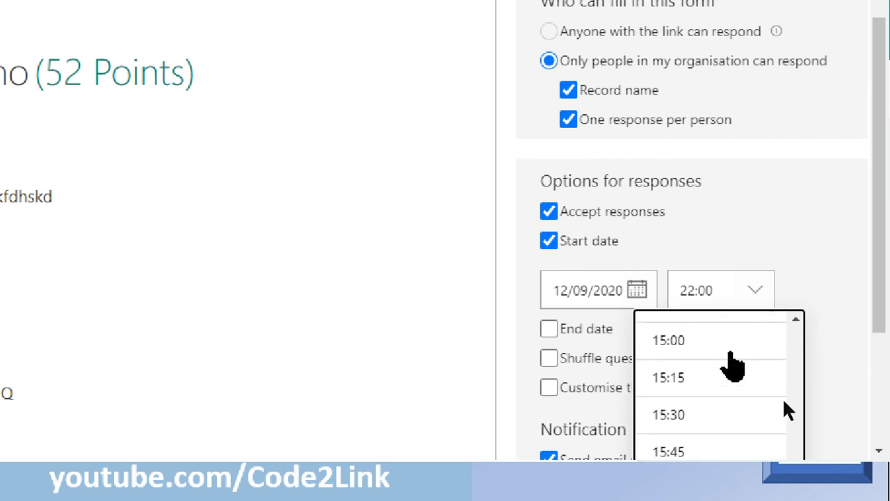
scroll(732, 363, up, 4)
click(732, 341)
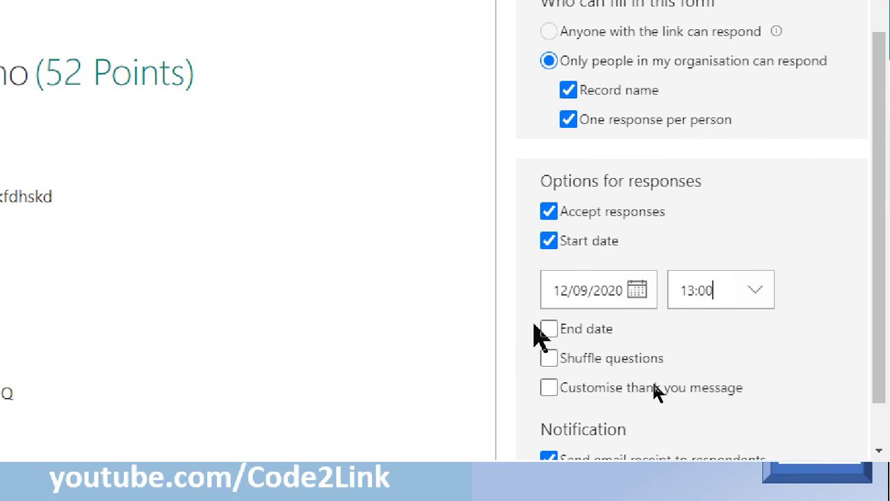
Step: Enable an end date for responses and set it to 12/09/2020 at 13:30
click(553, 332)
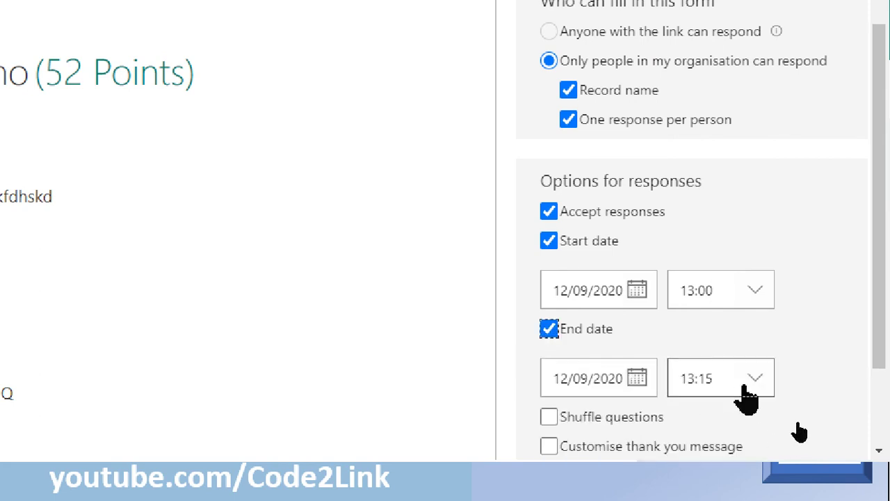
click(755, 386)
scroll(709, 449, down, 2)
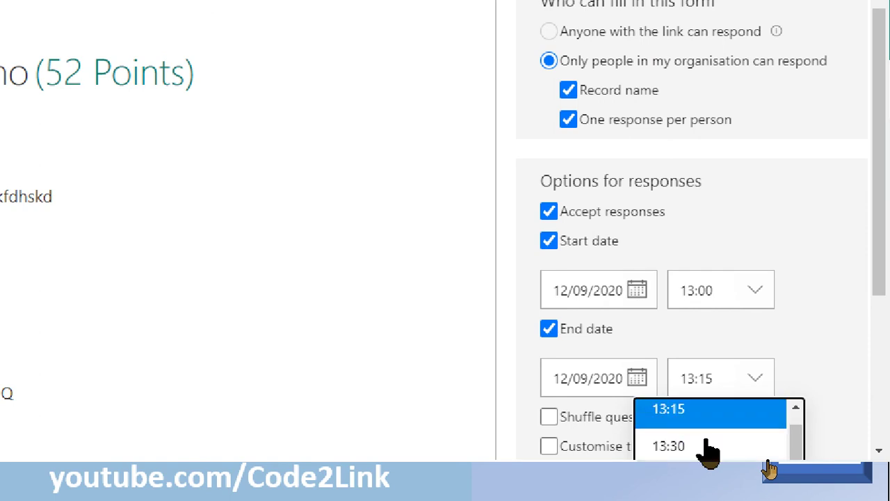
click(701, 416)
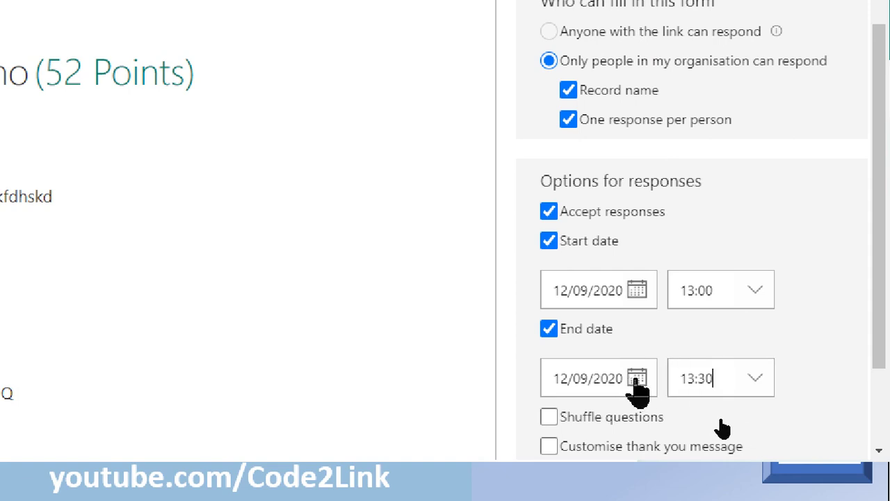
click(637, 381)
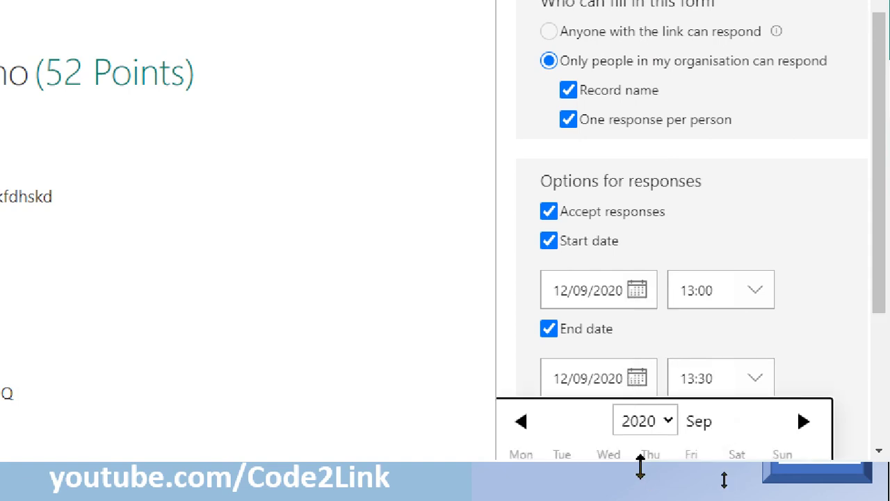
scroll(656, 427, down, 3)
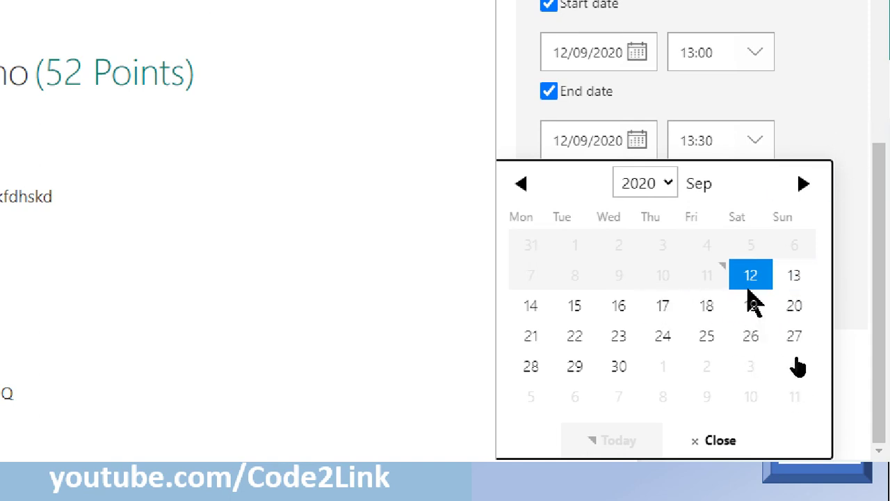
click(750, 286)
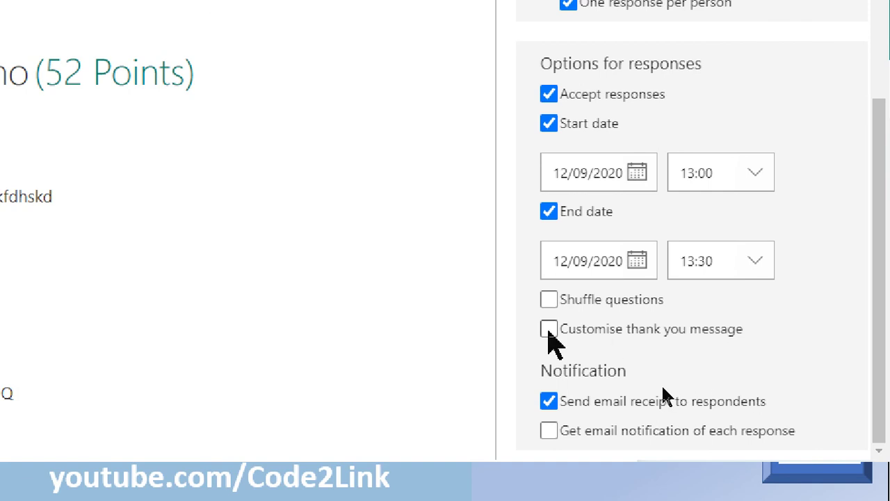
Step: Enable the customised thank you message and replace its default text with "Thank you!"
click(549, 330)
click(564, 364)
triple_click(565, 364)
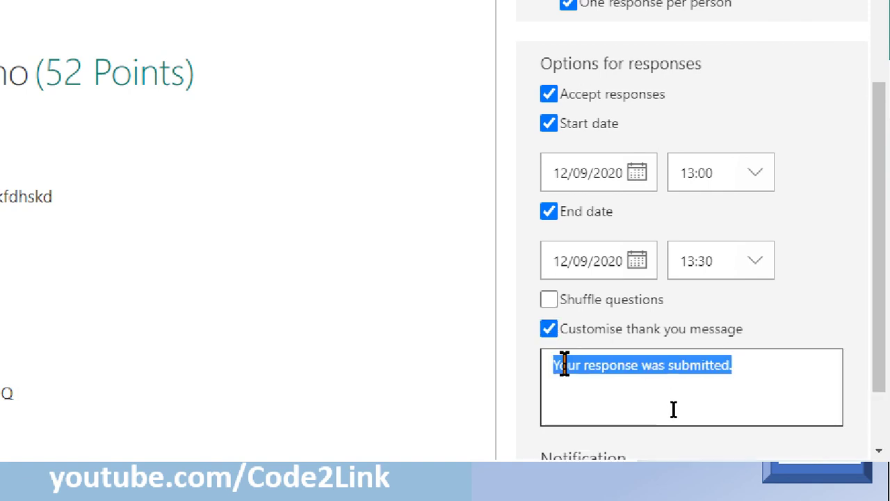
text(Th)
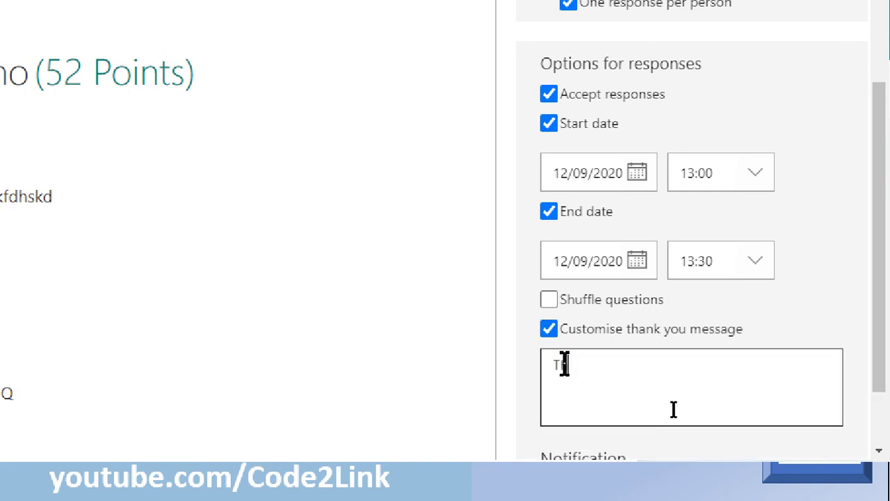
text(ank you!)
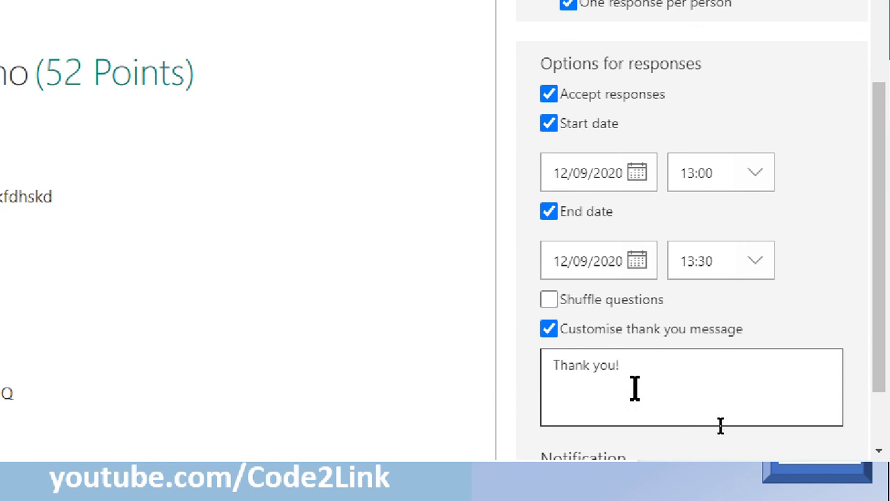
Step: Switch the email receipt to respondents off and on again, and enable email notification of each response
scroll(634, 383, down, 2)
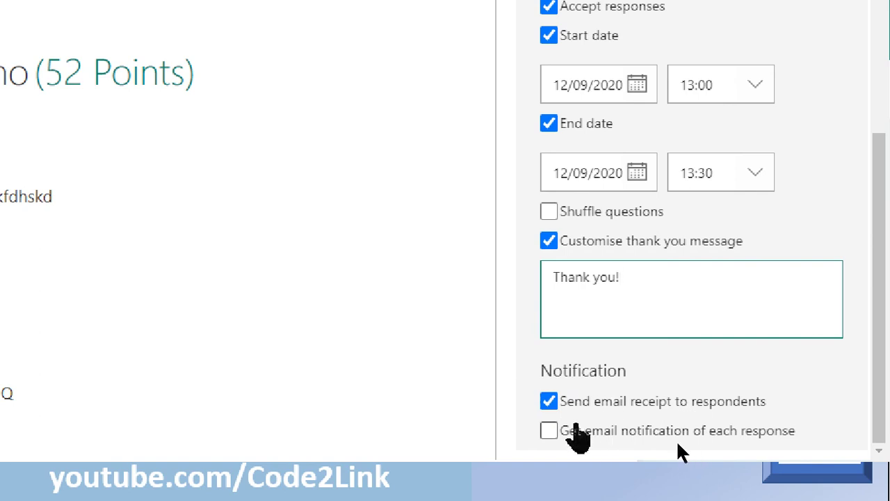
click(548, 401)
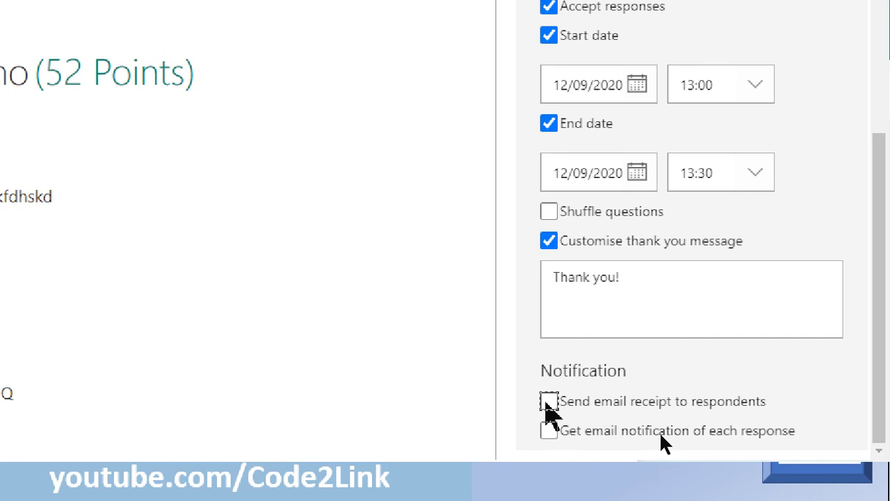
click(548, 402)
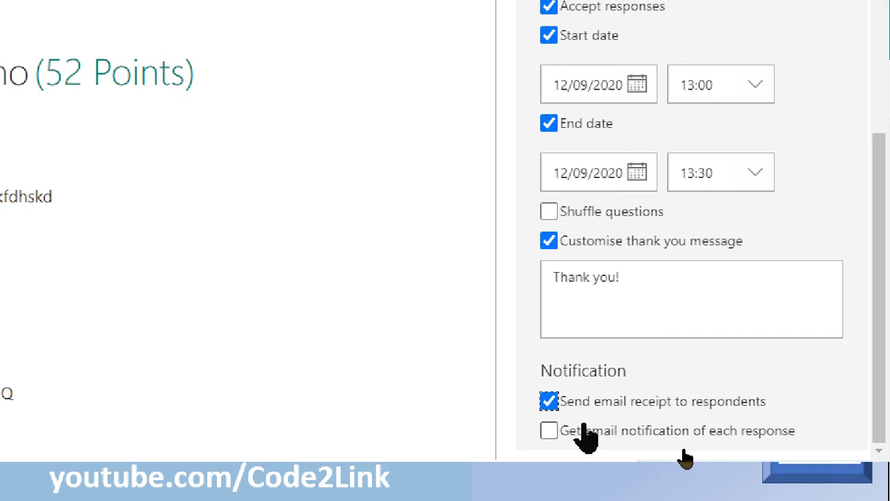
click(549, 431)
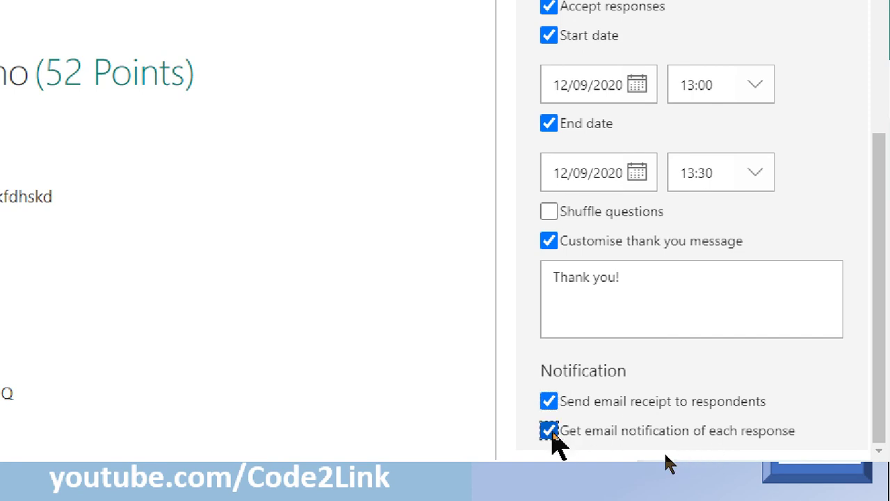